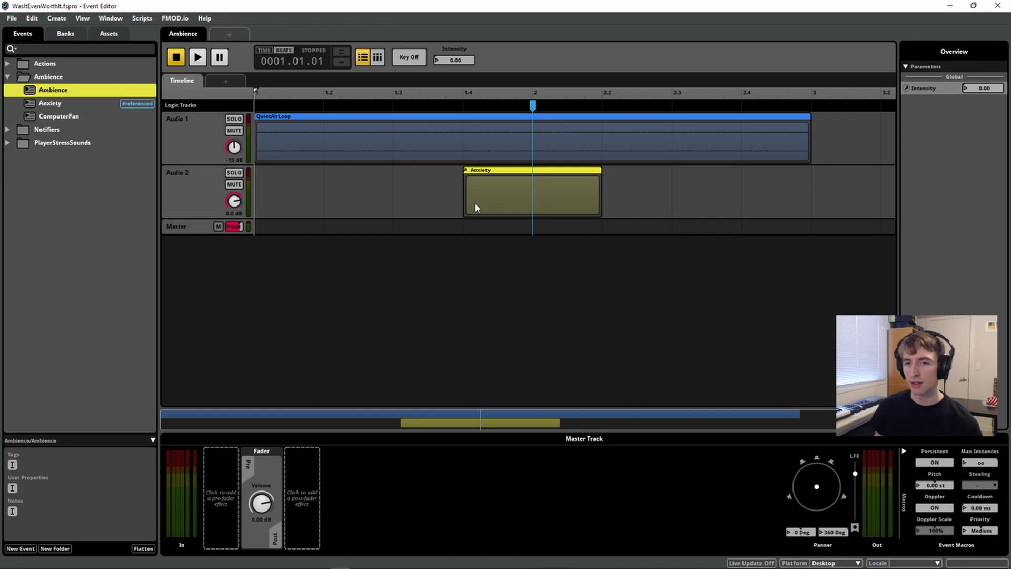
Compare the Ambience and Anxiety events and examine the Anxiety track's spawn rate and volume automation over Intensity
{"action": "left_click", "coordinate": [77, 105]}
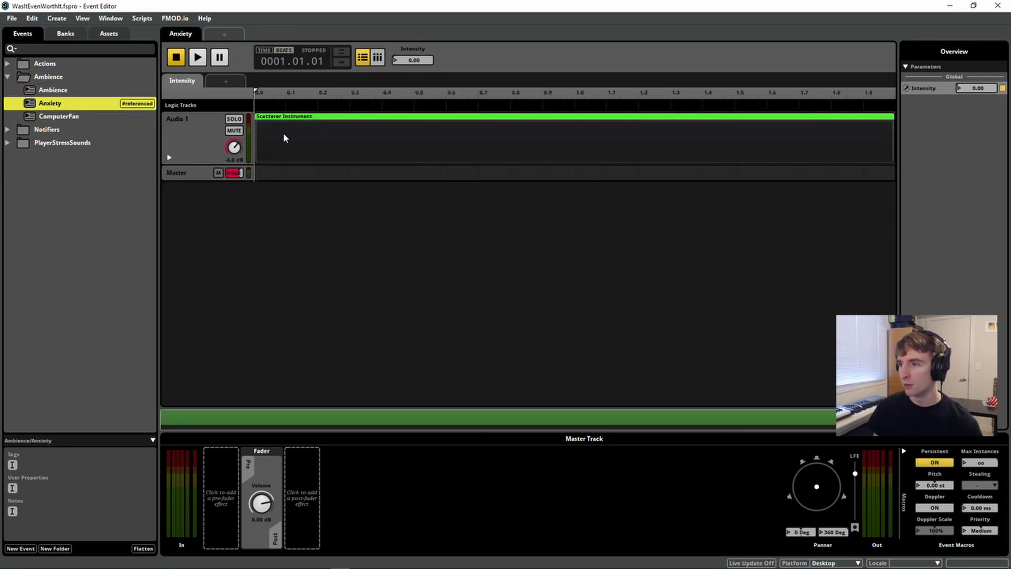
{"action": "left_click", "coordinate": [72, 93]}
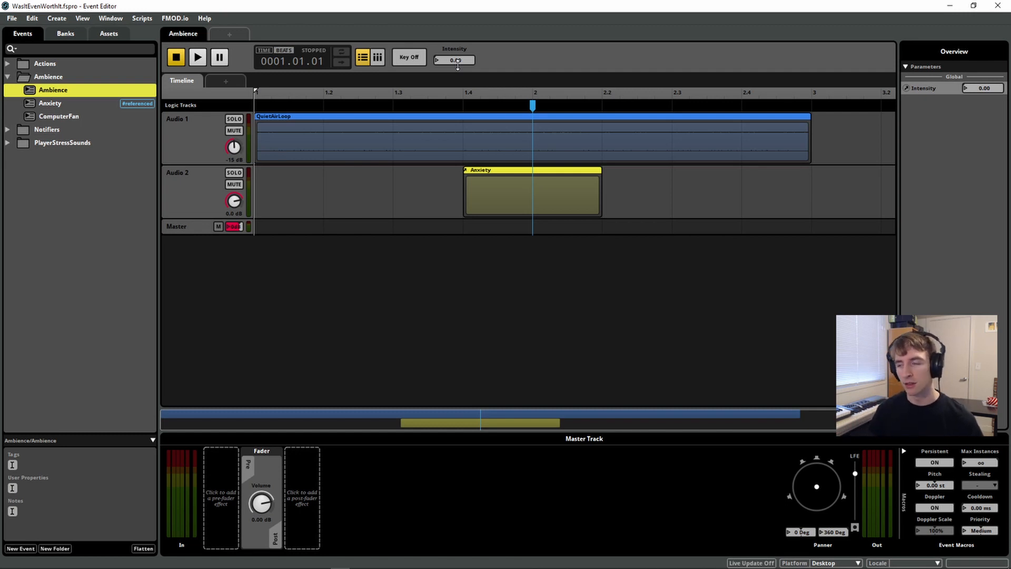
{"action": "left_click", "coordinate": [458, 64]}
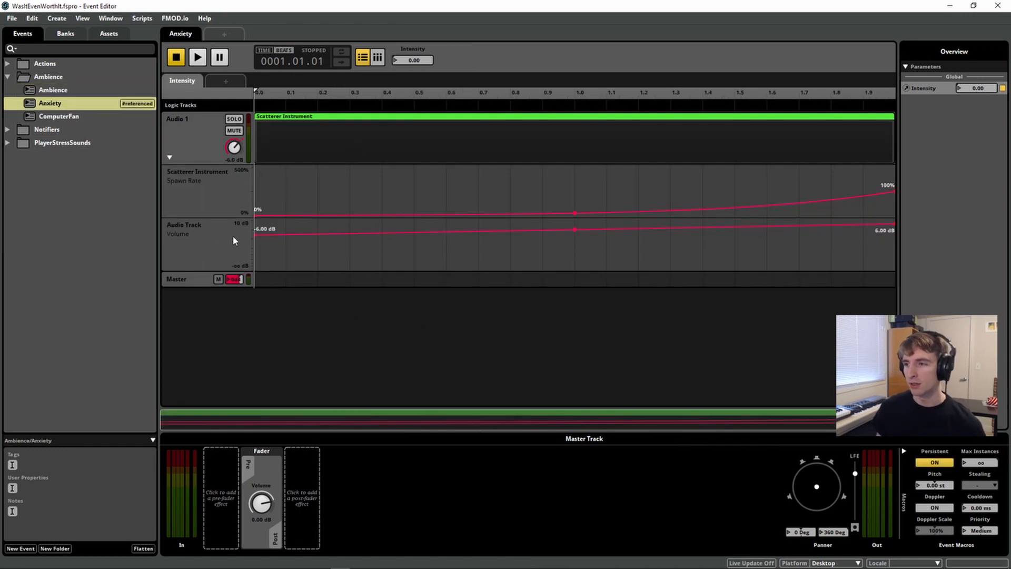
{"action": "left_click", "coordinate": [169, 157]}
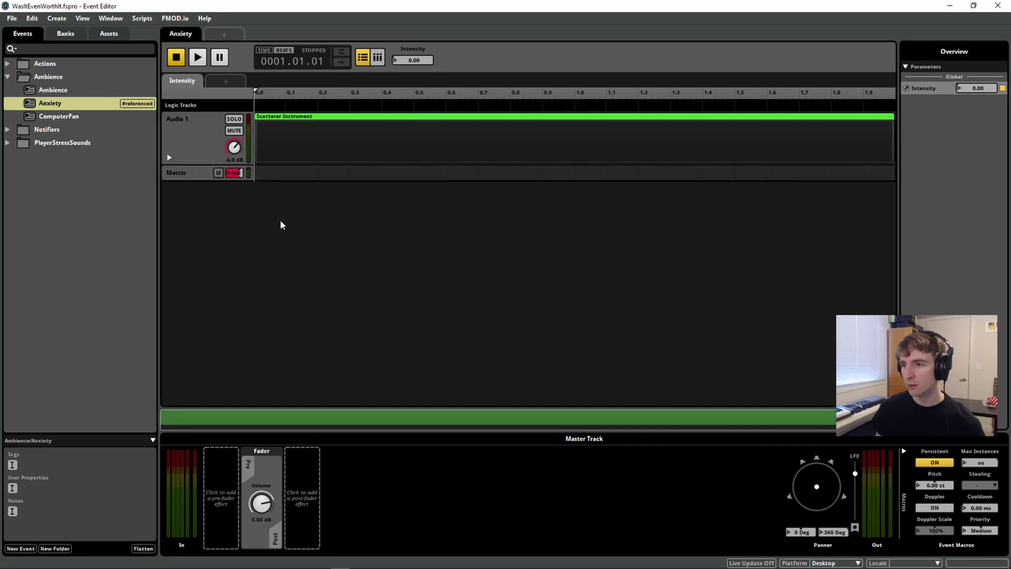
Open the Mixer and examine the whole effects chain of the Reverb return inside CompressedGroup
{"action": "left_click", "coordinate": [111, 19]}
{"action": "left_click", "coordinate": [138, 91]}
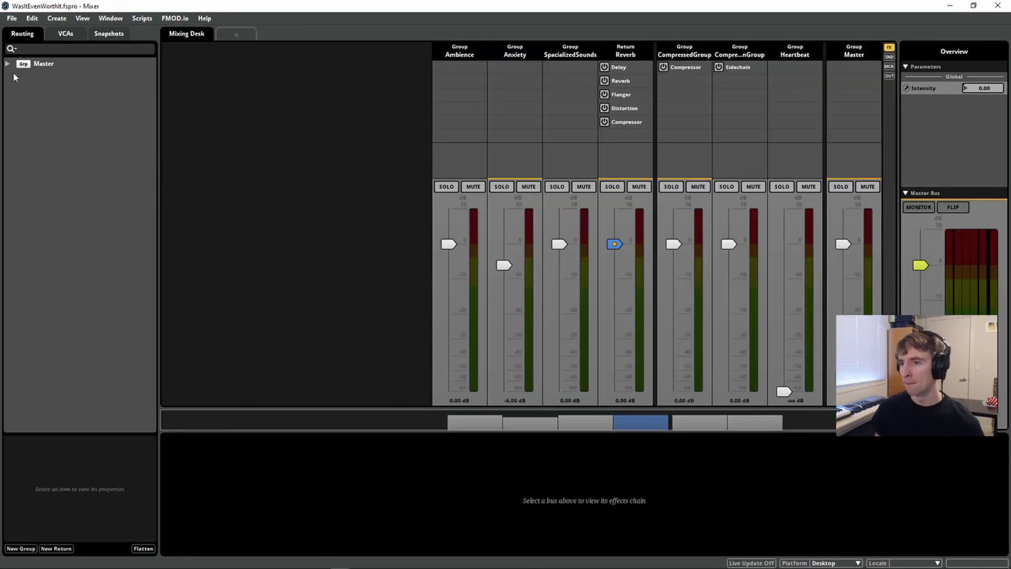
{"action": "left_click", "coordinate": [14, 78]}
{"action": "left_click", "coordinate": [14, 78]}
{"action": "left_click", "coordinate": [59, 132]}
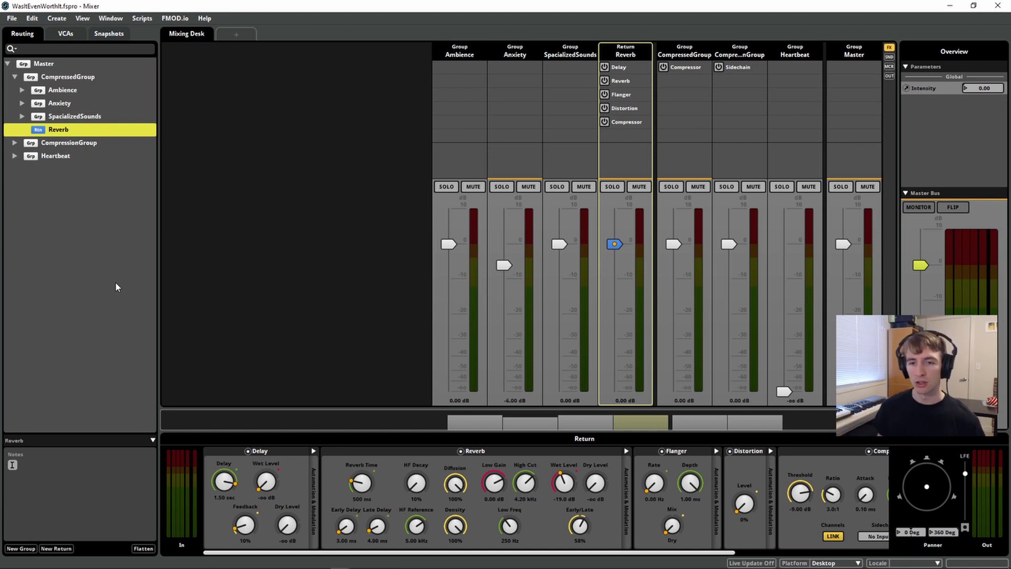
{"action": "left_click_drag", "start_coordinate": [631, 553], "coordinate": [630, 553]}
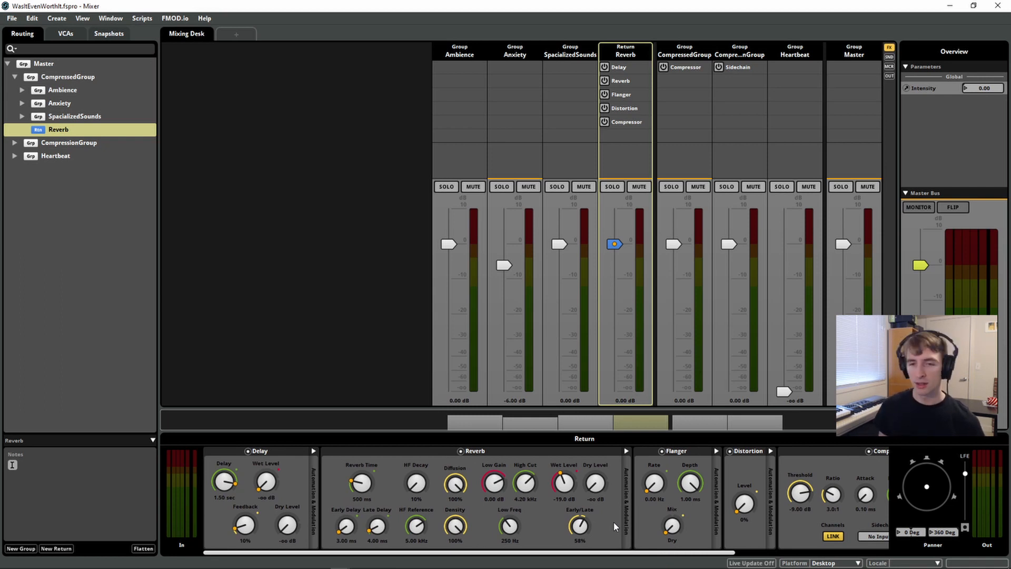
{"action": "left_click_drag", "start_coordinate": [614, 553], "coordinate": [768, 553]}
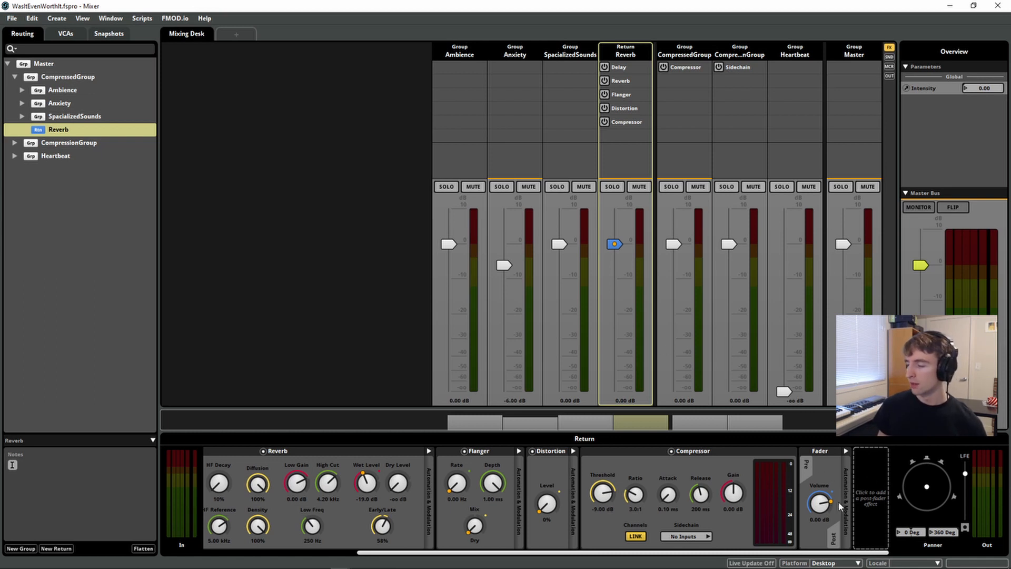
{"action": "left_click", "coordinate": [827, 471]}
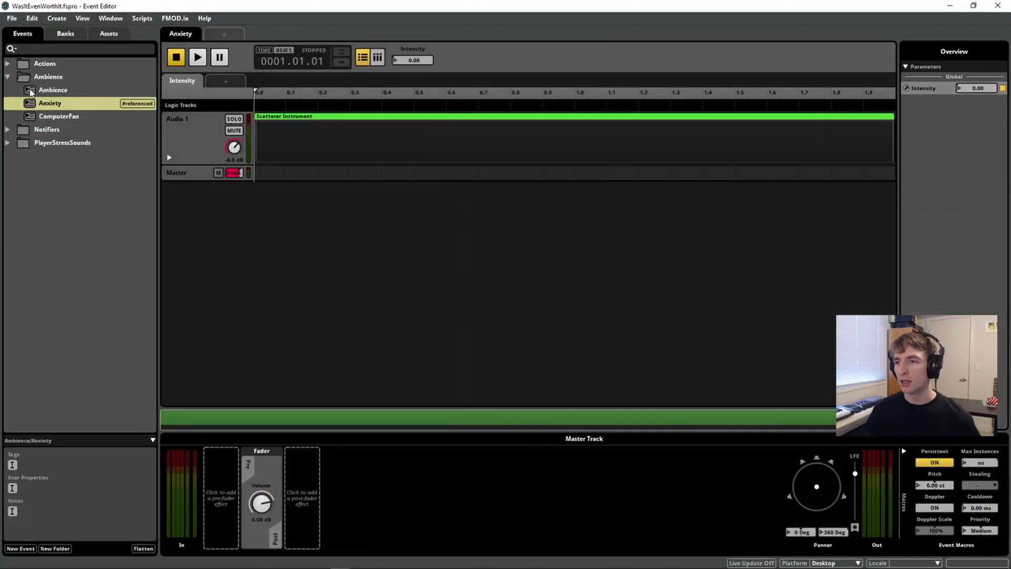
Audition the Ambience event while raising Intensity towards its maximum, return Intensity to 0.00 and stop playback
{"action": "left_click", "coordinate": [30, 93]}
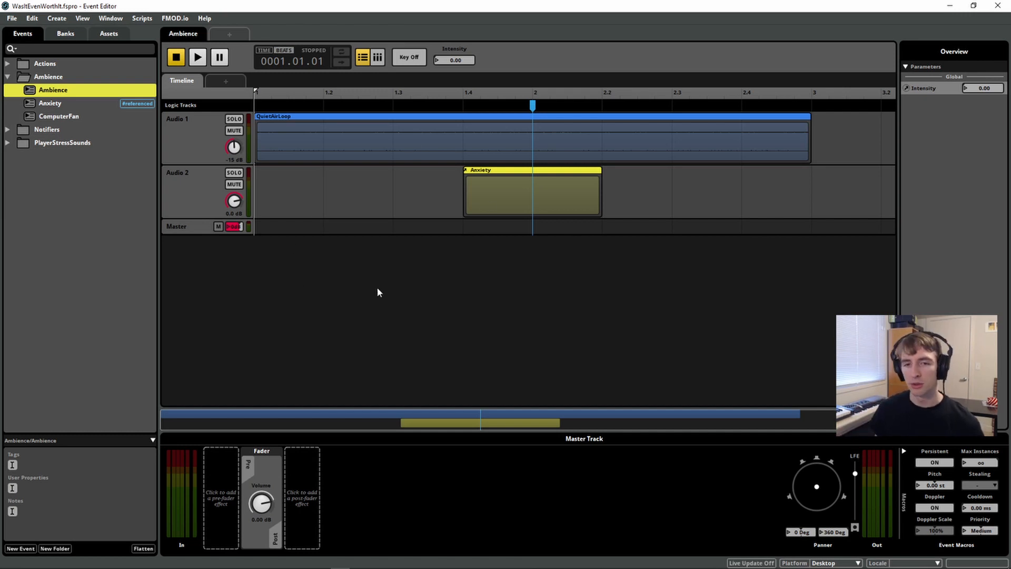
{"action": "key", "text": "space"}
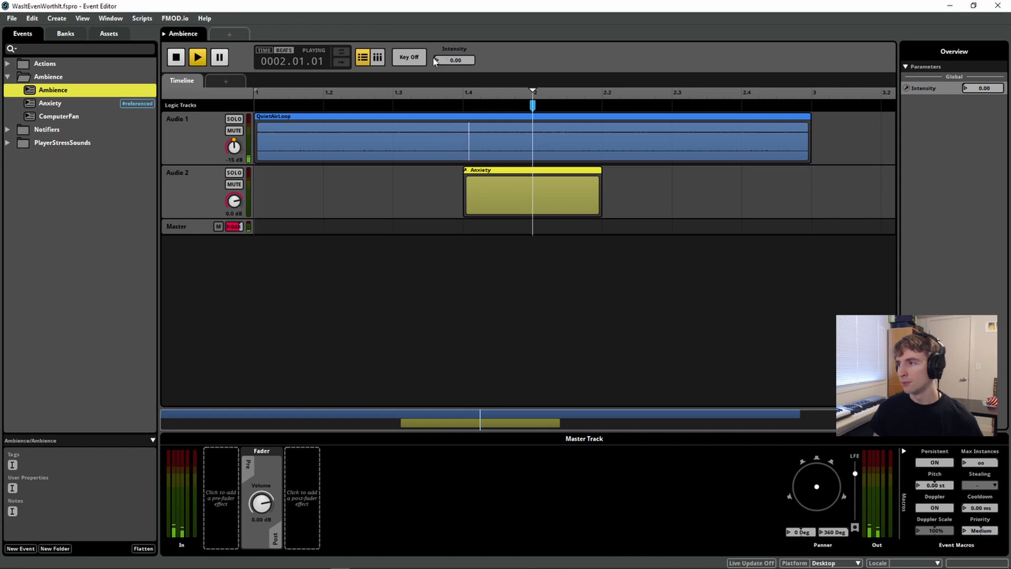
{"action": "left_click_drag", "start_coordinate": [451, 61], "coordinate": [451, 3]}
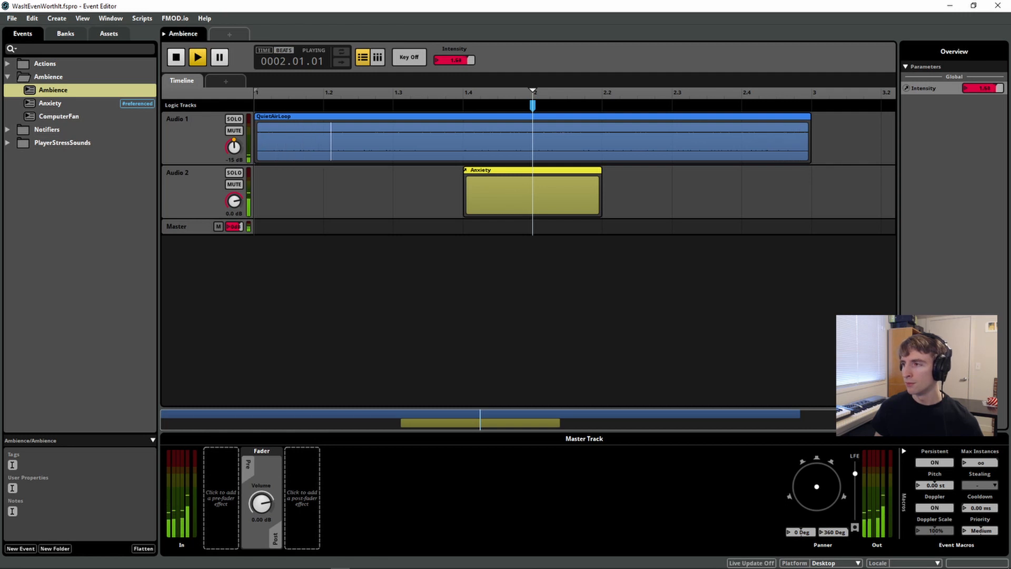
{"action": "left_click_drag", "start_coordinate": [451, 3], "coordinate": [451, 0]}
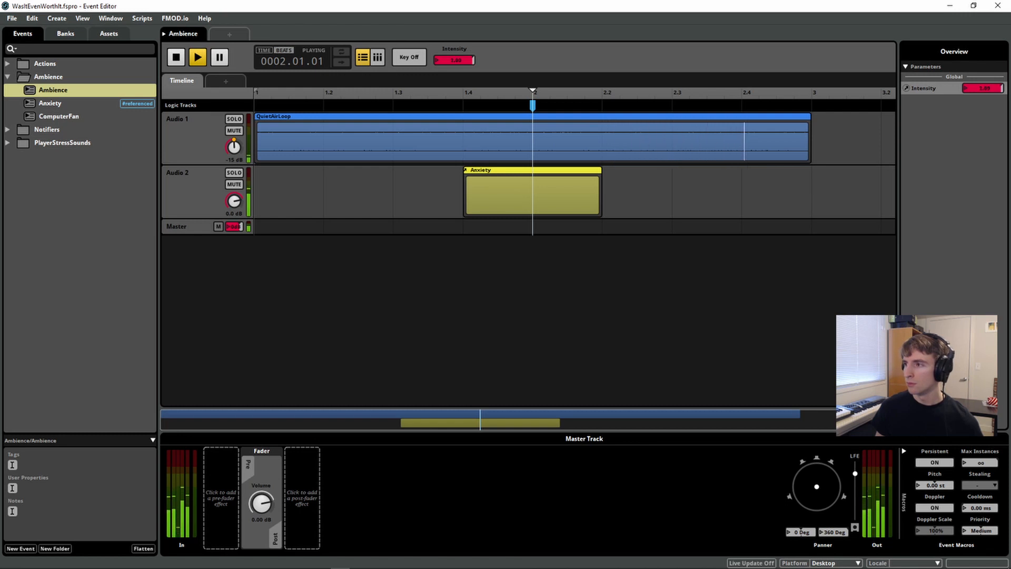
{"action": "left_click_drag", "start_coordinate": [467, 59], "coordinate": [466, 95]}
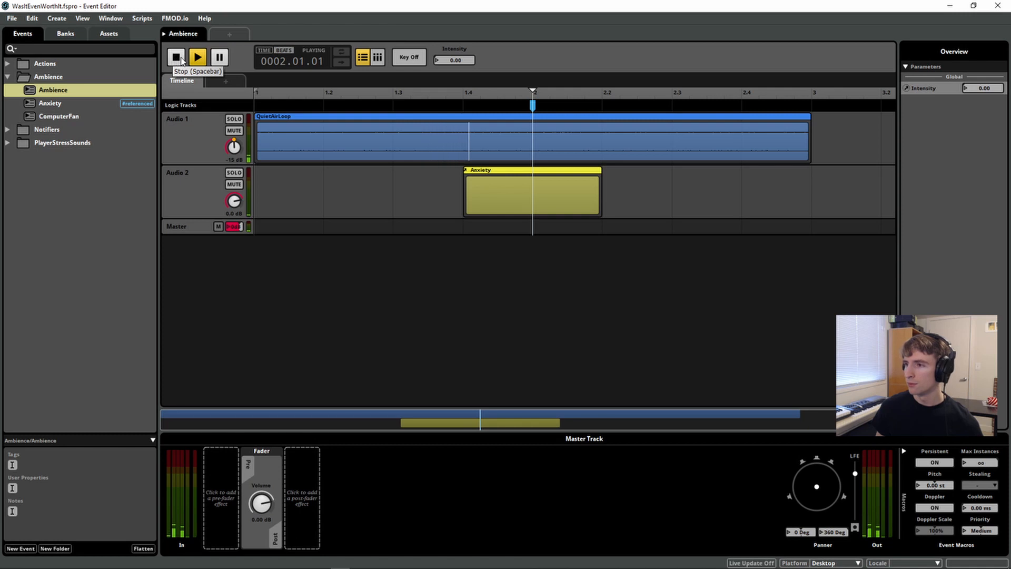
{"action": "key", "text": "space"}
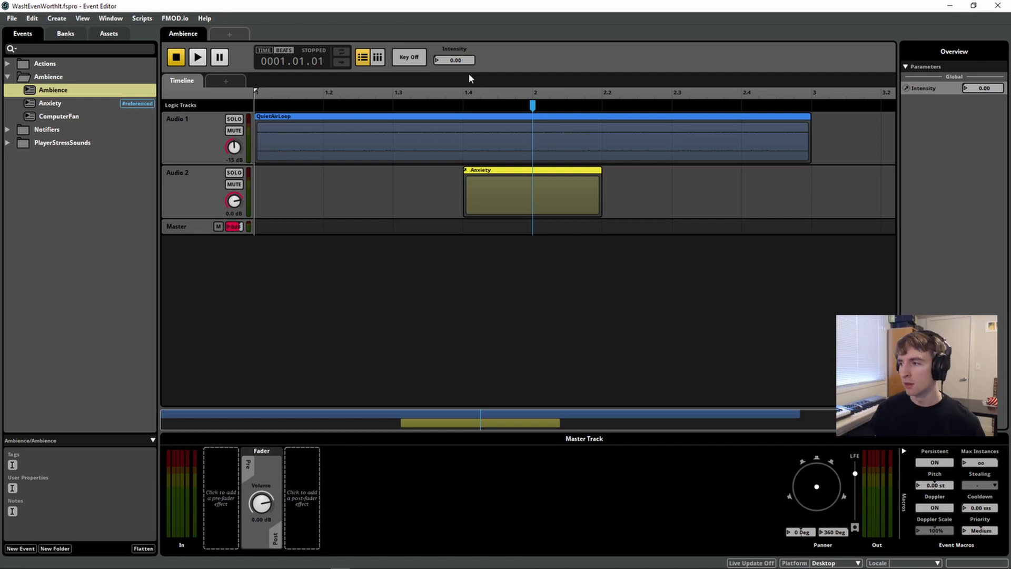
Open the Scatterer Instrument in the nested Anxiety event, try a polyphony of 32 and undo the change
{"action": "double_click", "coordinate": [479, 196]}
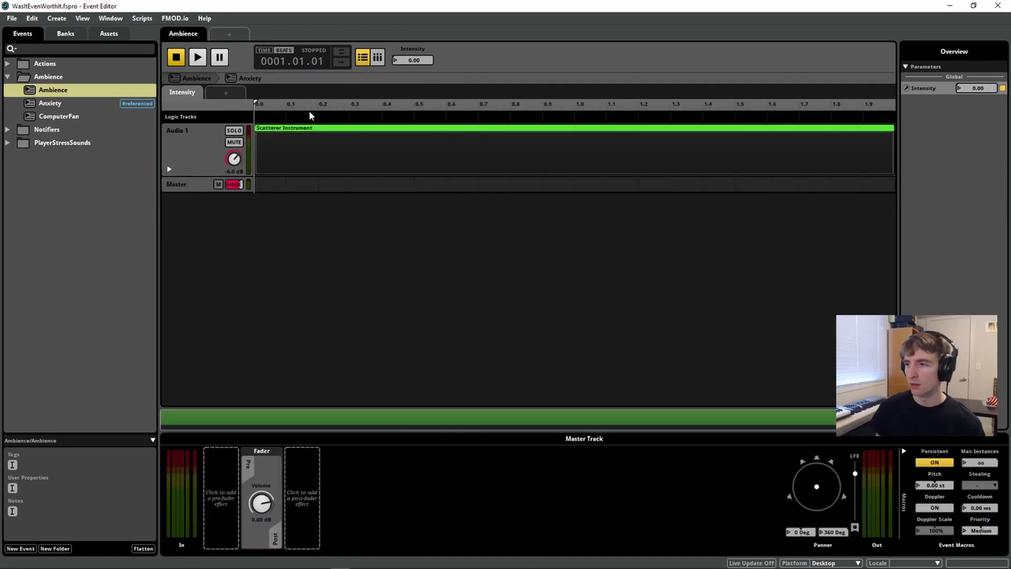
{"action": "left_click", "coordinate": [316, 145]}
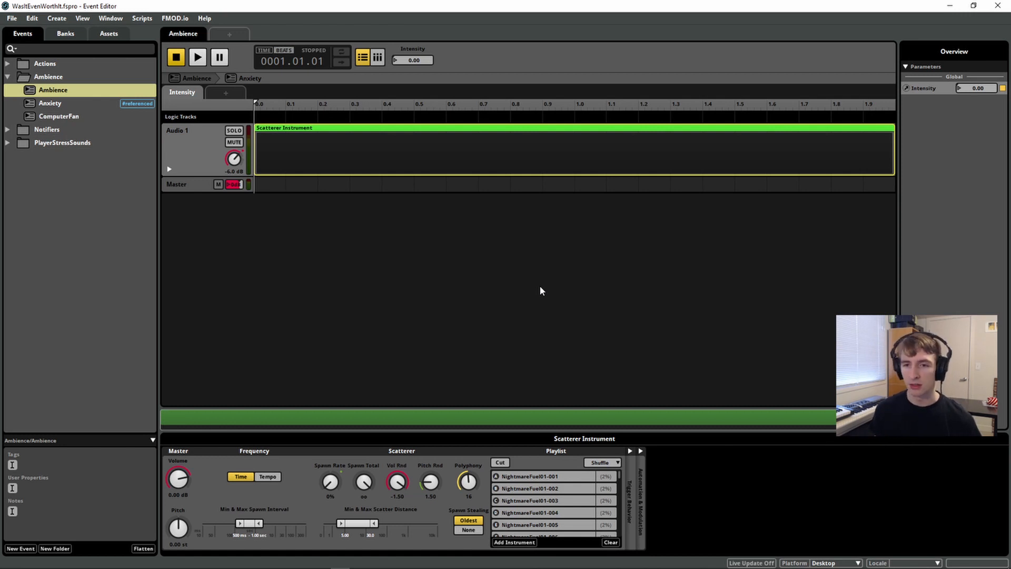
{"action": "left_click_drag", "start_coordinate": [468, 482], "coordinate": [468, 471]}
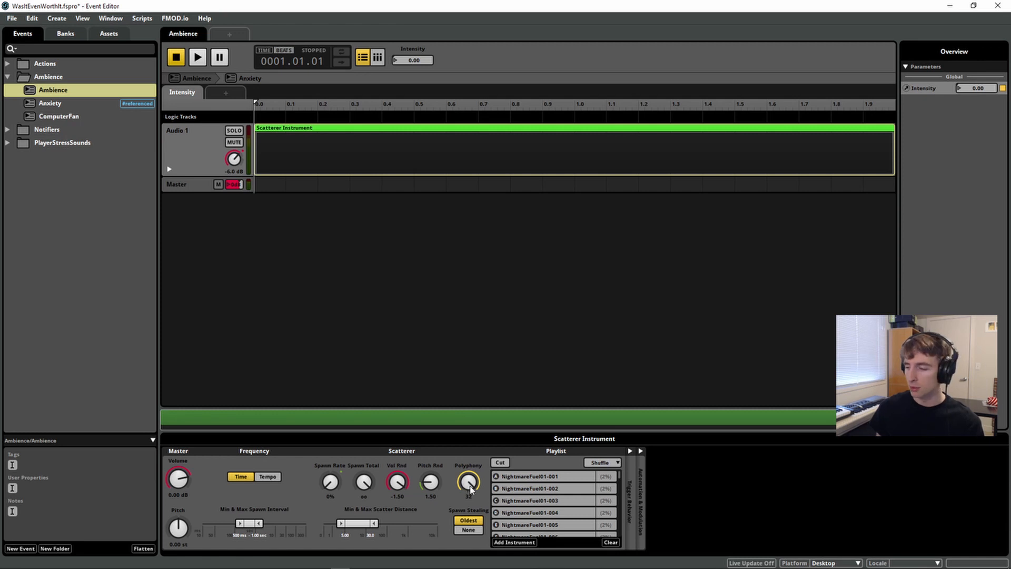
{"action": "key", "text": "ctrl+z"}
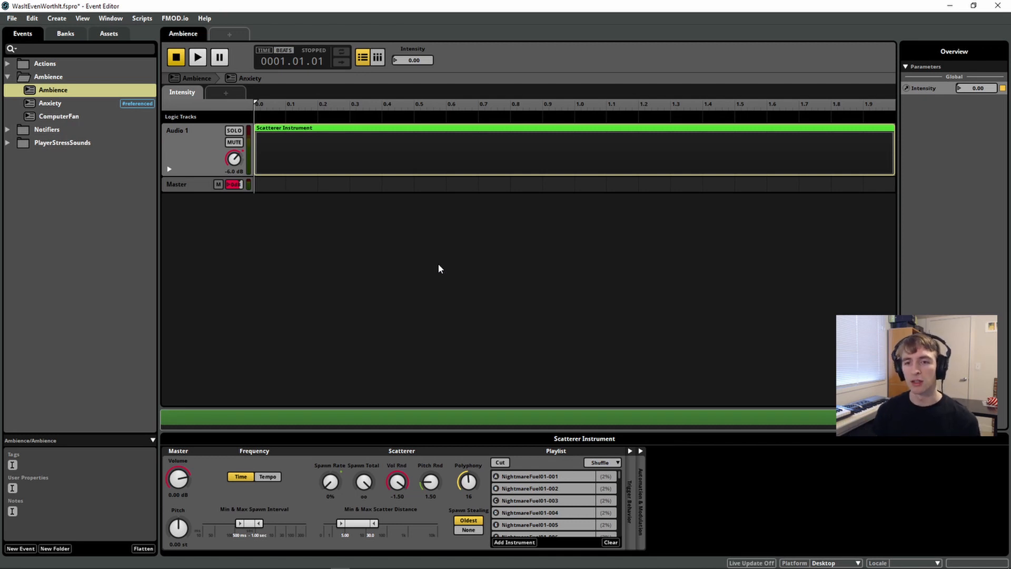
Open the Profiler and examine the voices graph of the Ambience/Anxiety event in the ScattererPerformanceTest session
{"action": "left_click", "coordinate": [111, 18]}
{"action": "left_click", "coordinate": [120, 149]}
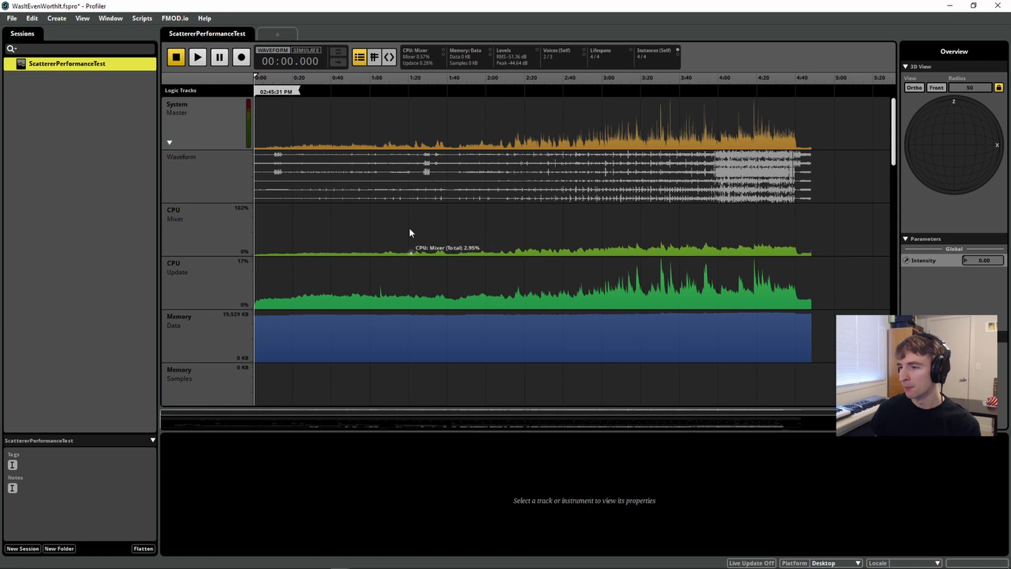
{"action": "scroll", "coordinate": [397, 222], "scroll_direction": "down", "scroll_amount": 7}
{"action": "scroll", "coordinate": [397, 218], "scroll_direction": "down", "scroll_amount": 4}
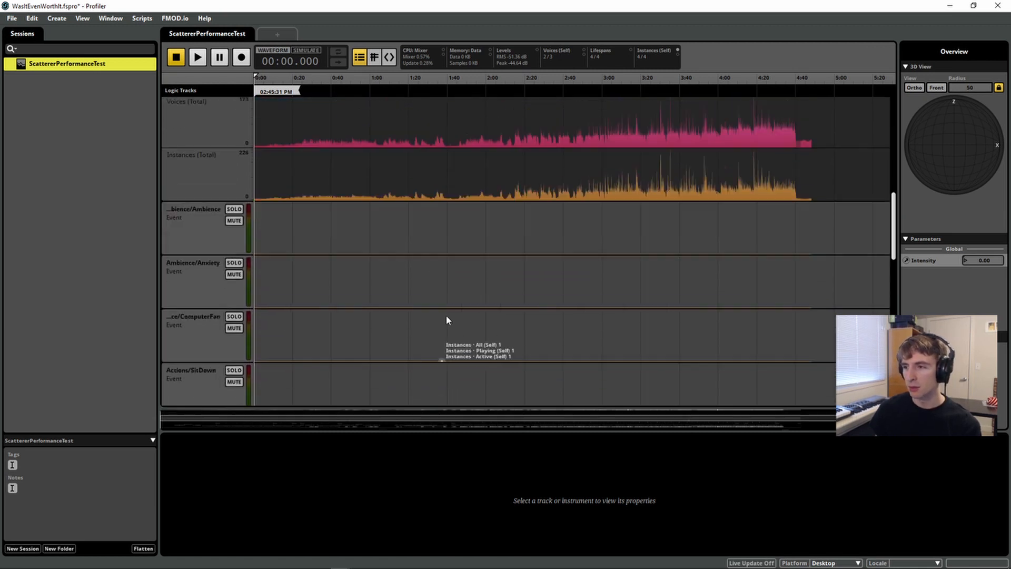
{"action": "left_click", "coordinate": [205, 184]}
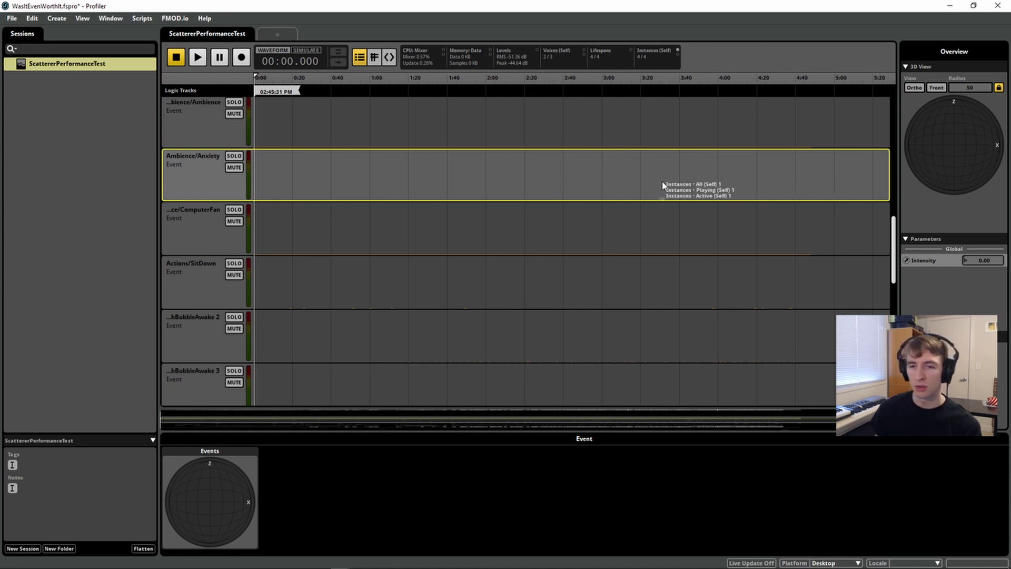
{"action": "left_click", "coordinate": [573, 61]}
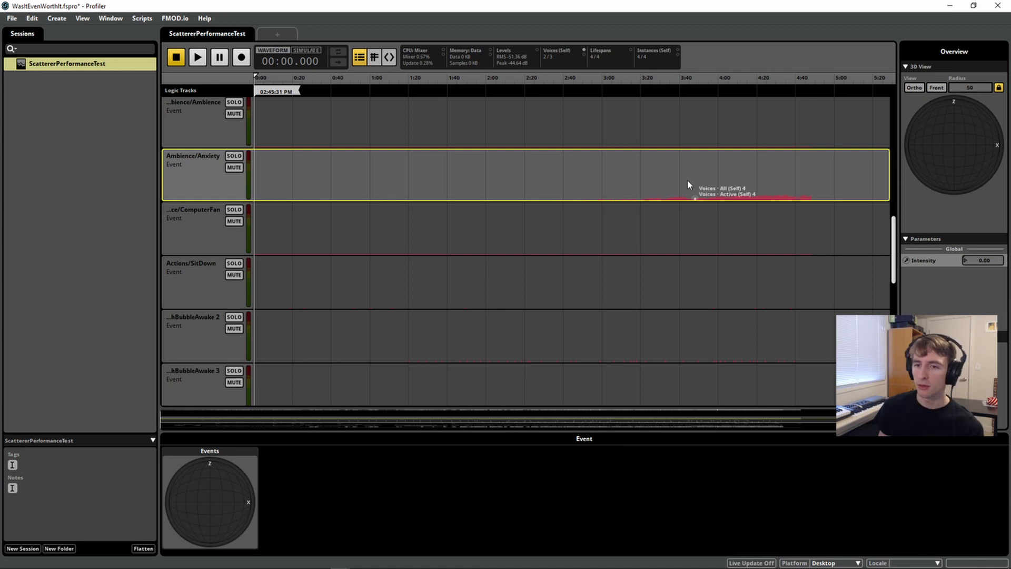
Examine the memory data and CPU mixer graphs for the Ambience and Anxiety event tracks
{"action": "left_click", "coordinate": [476, 62]}
{"action": "left_click", "coordinate": [426, 62]}
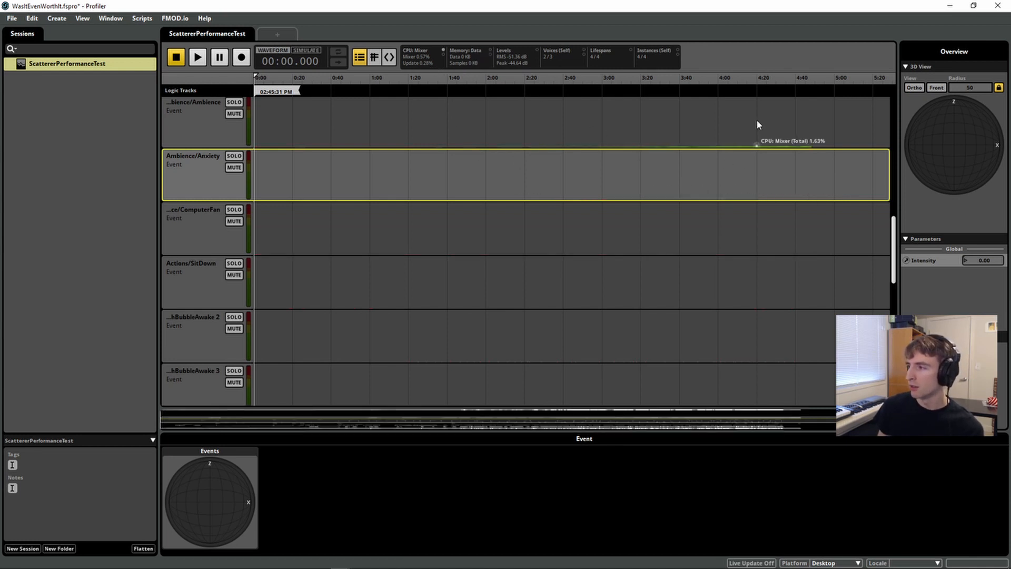
{"action": "left_click", "coordinate": [185, 127]}
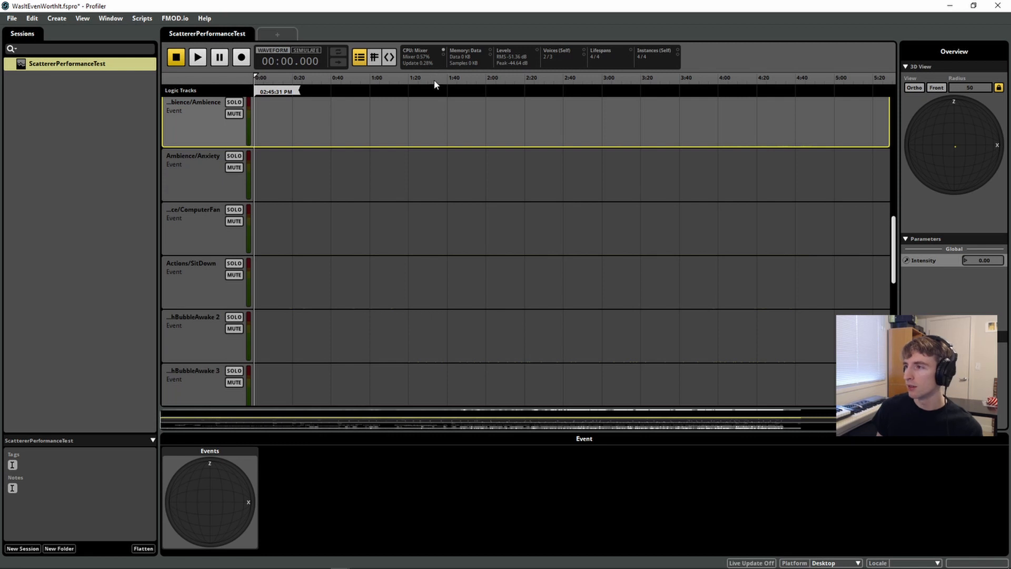
{"action": "left_click", "coordinate": [426, 64]}
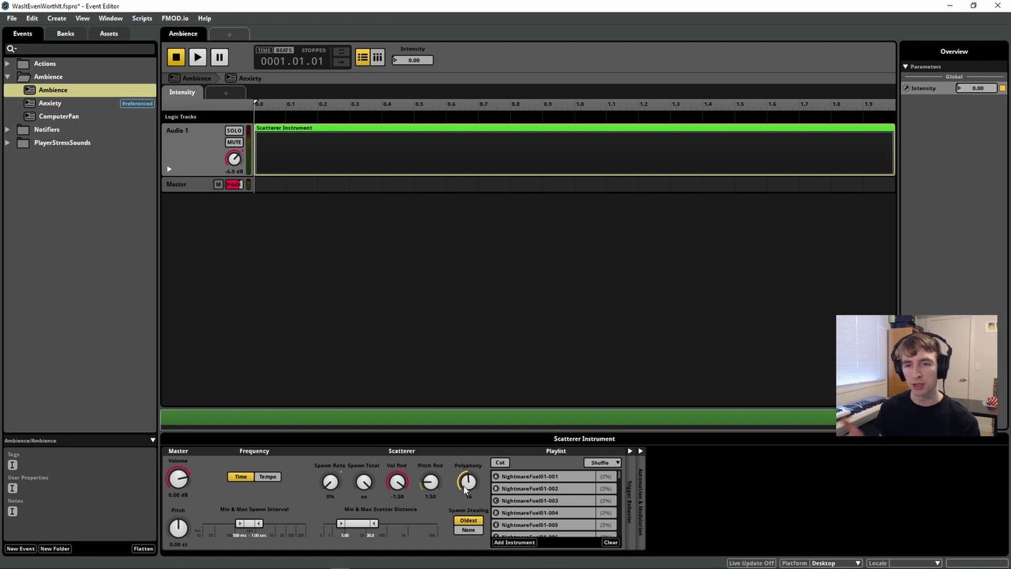
Return to the Event Editor and review the modulation options for the Scatterer Instrument's pitch and volume without adding any
{"action": "left_click", "coordinate": [185, 186]}
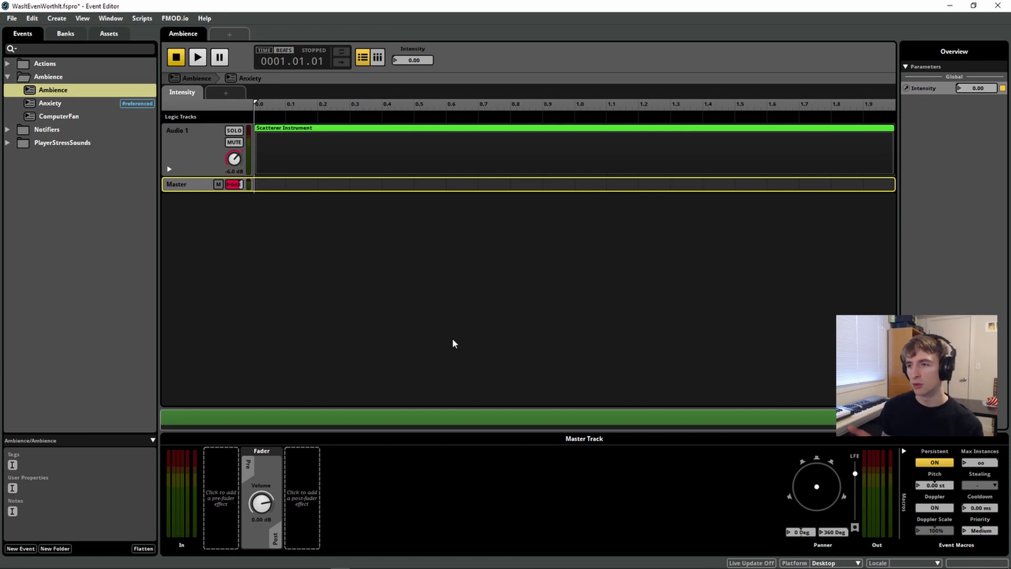
{"action": "left_click", "coordinate": [260, 171]}
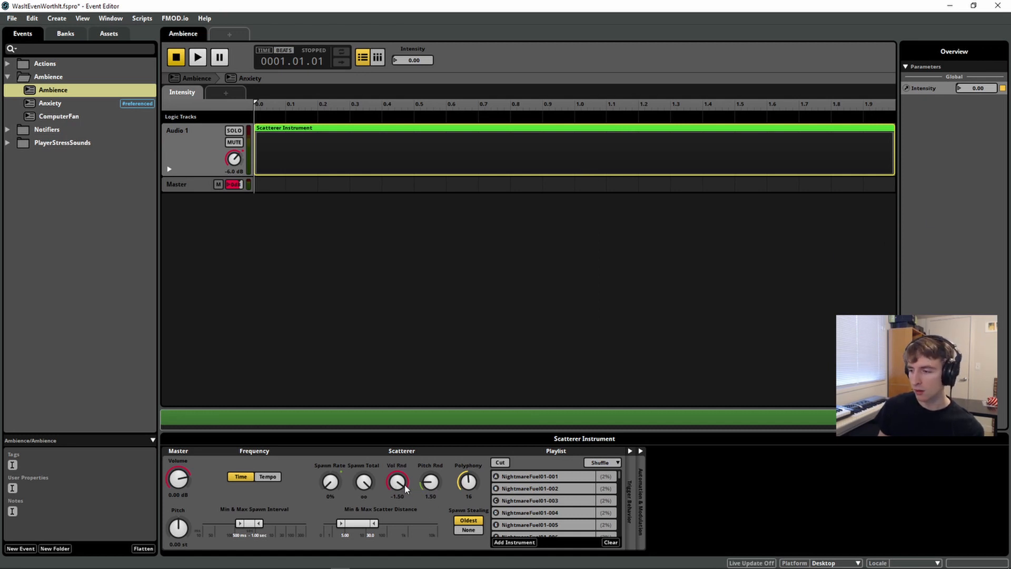
{"action": "right_click", "coordinate": [180, 528]}
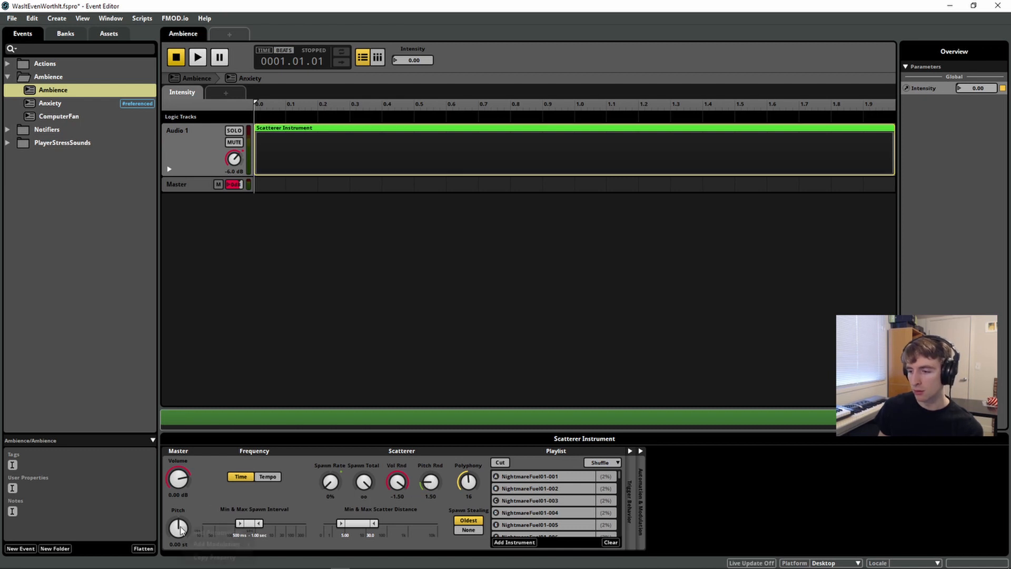
{"action": "mouse_move", "coordinate": [221, 544]}
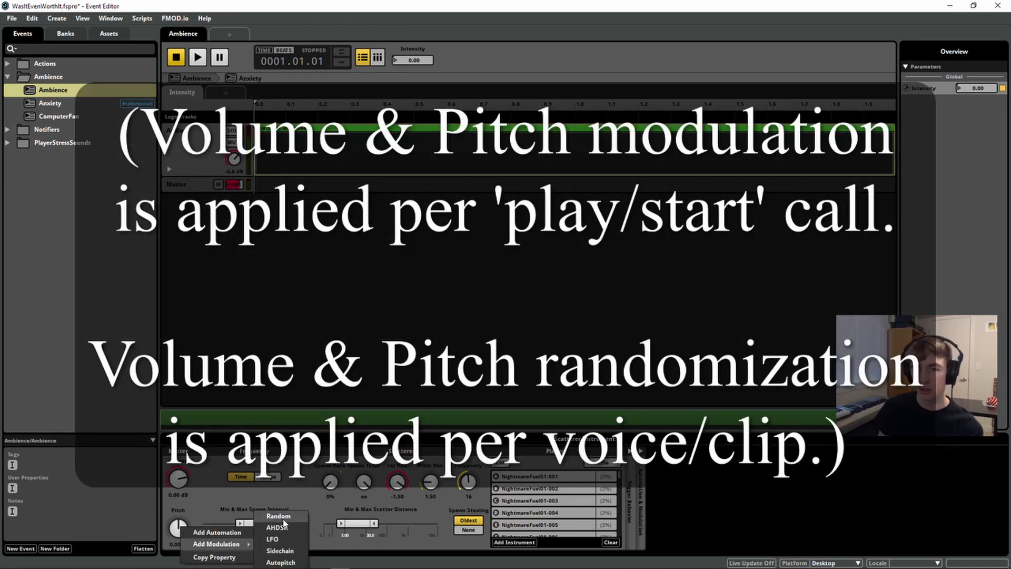
{"action": "right_click", "coordinate": [180, 478]}
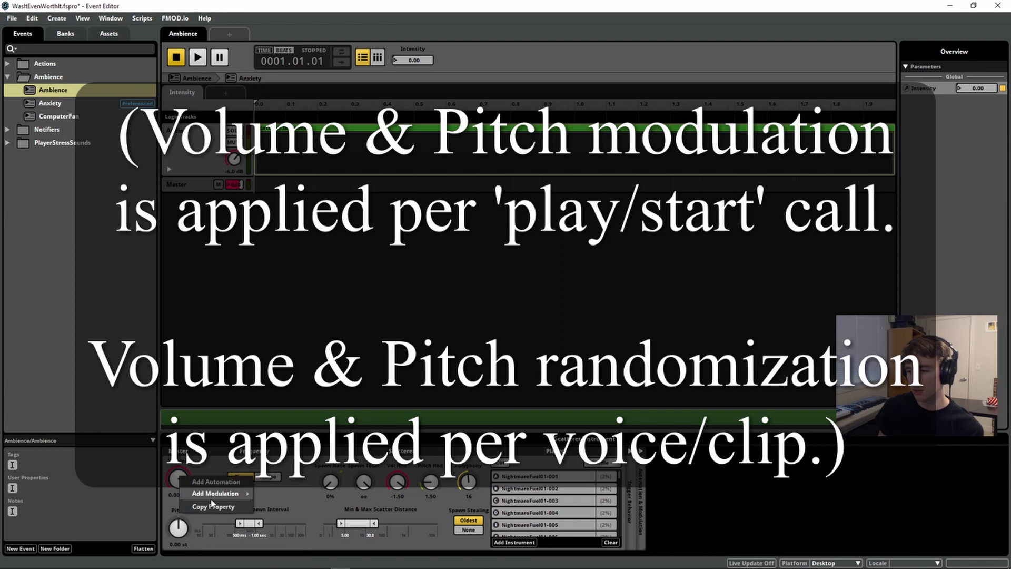
{"action": "left_click", "coordinate": [425, 508]}
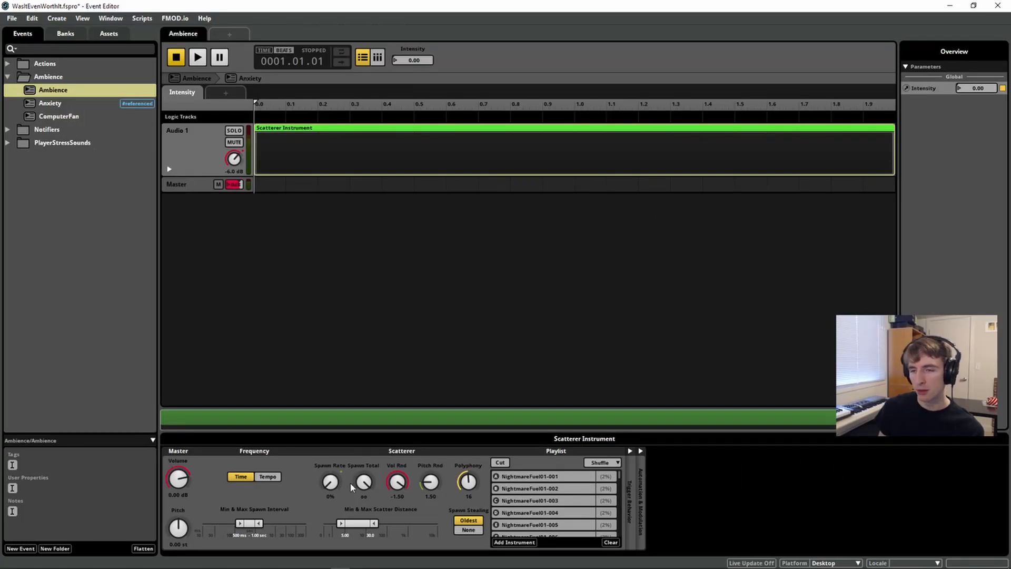
Try Spawn Total values of 22 and unlimited on the Scatterer Instrument, and leave it set to 5
{"action": "left_click_drag", "start_coordinate": [362, 488], "coordinate": [362, 516]}
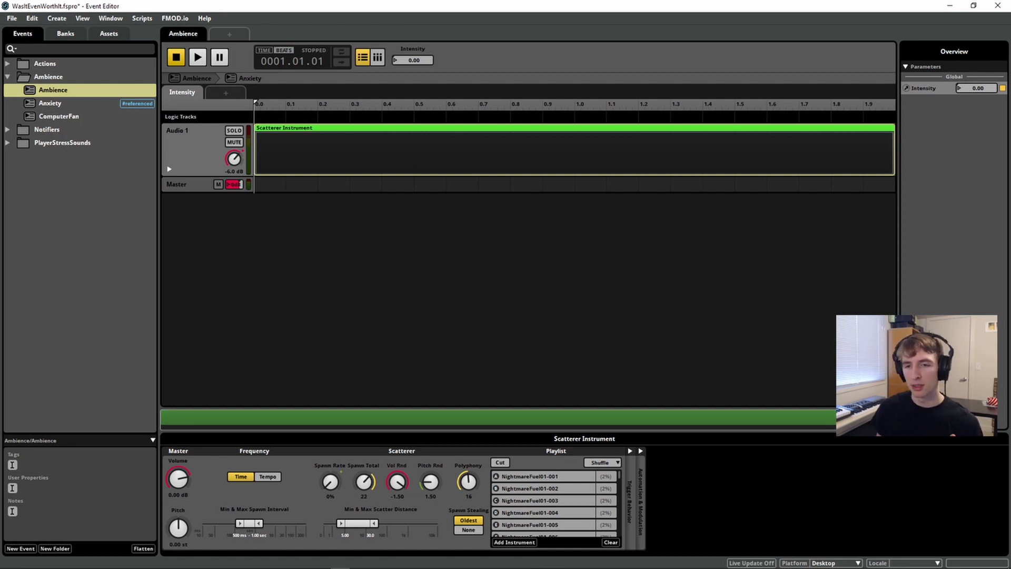
{"action": "left_click_drag", "start_coordinate": [362, 516], "coordinate": [361, 474]}
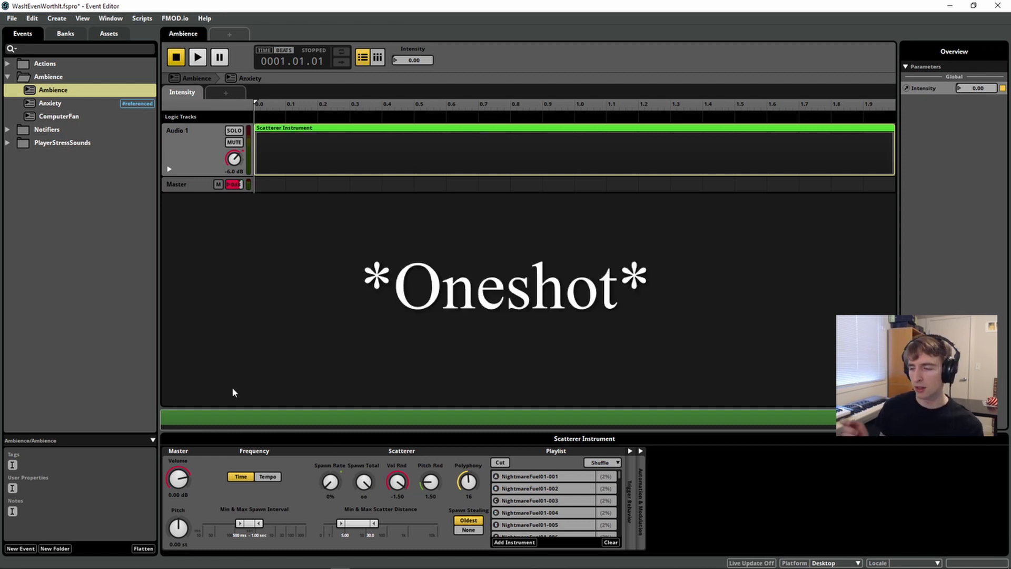
{"action": "left_click_drag", "start_coordinate": [363, 482], "coordinate": [364, 503]}
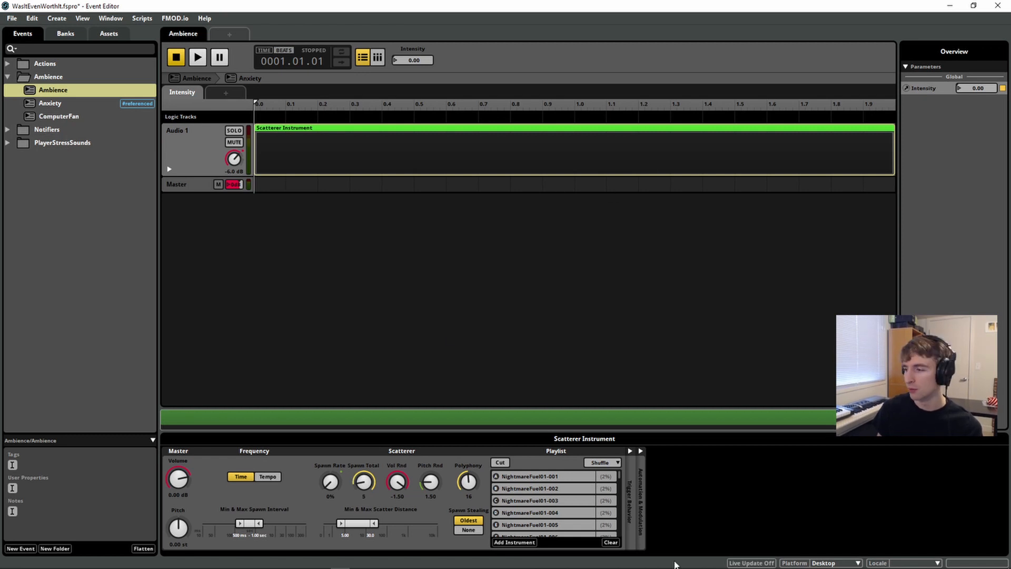
Review the Scatterer Instrument's playlist entries and its playback mode options, keeping Shuffle selected
{"action": "scroll", "coordinate": [544, 500], "scroll_direction": "down", "scroll_amount": 4}
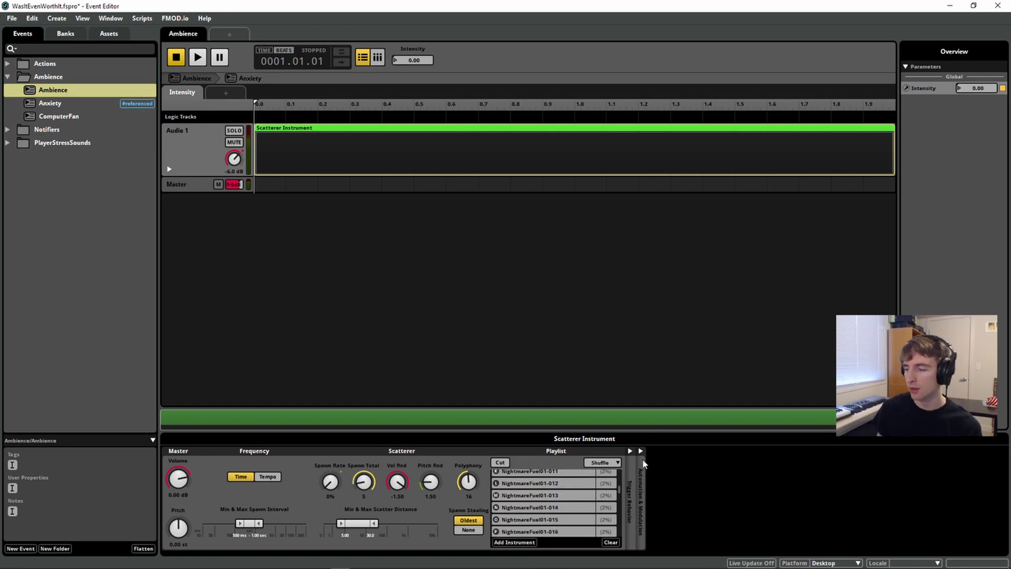
{"action": "left_click", "coordinate": [617, 463]}
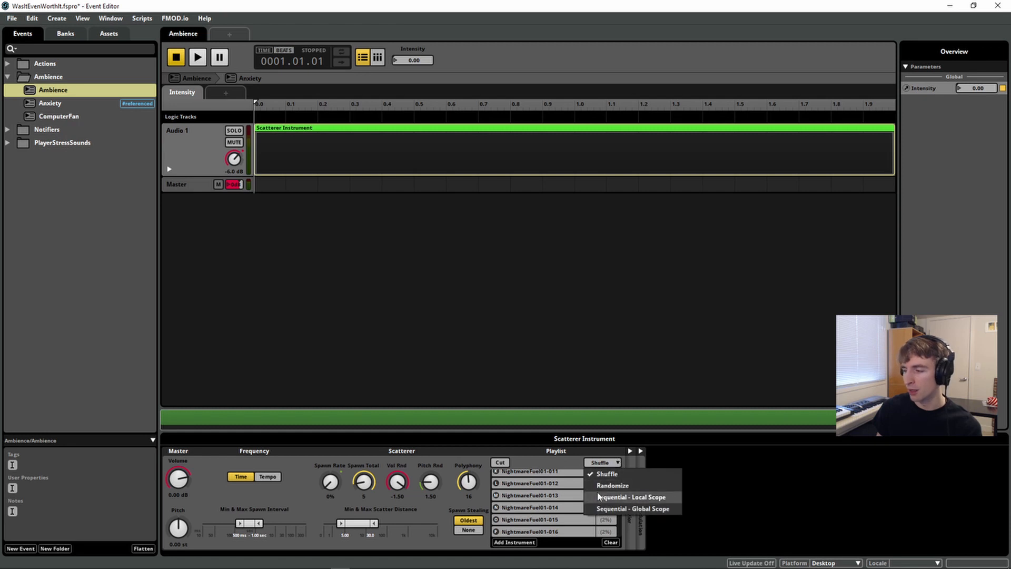
{"action": "left_click", "coordinate": [593, 455]}
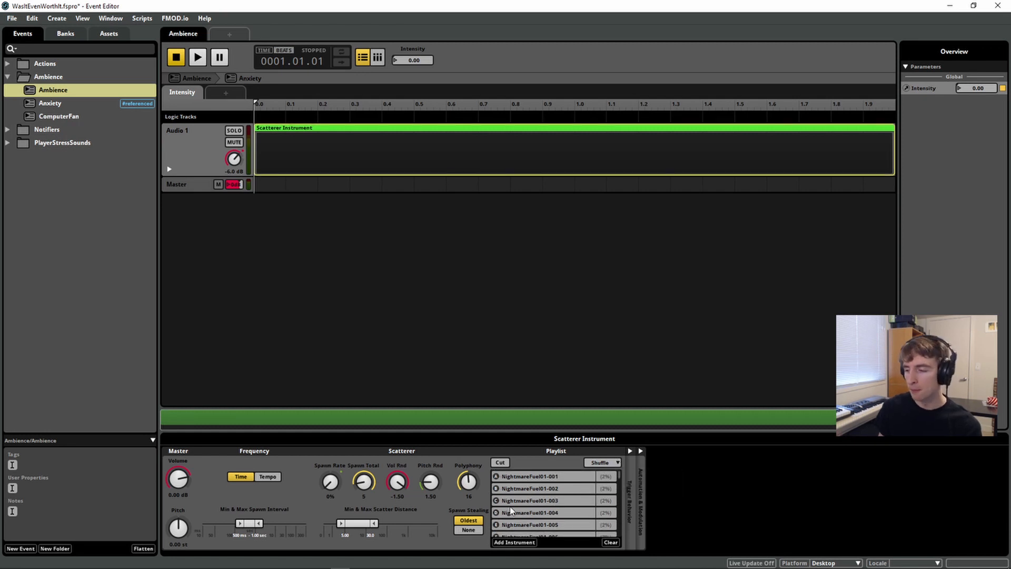
Set the Scatterer Instrument's Spawn Total to unlimited, try Spawn Rates of 100% and 20%, and leave the rate at 0%
{"action": "left_click_drag", "start_coordinate": [363, 481], "coordinate": [362, 548]}
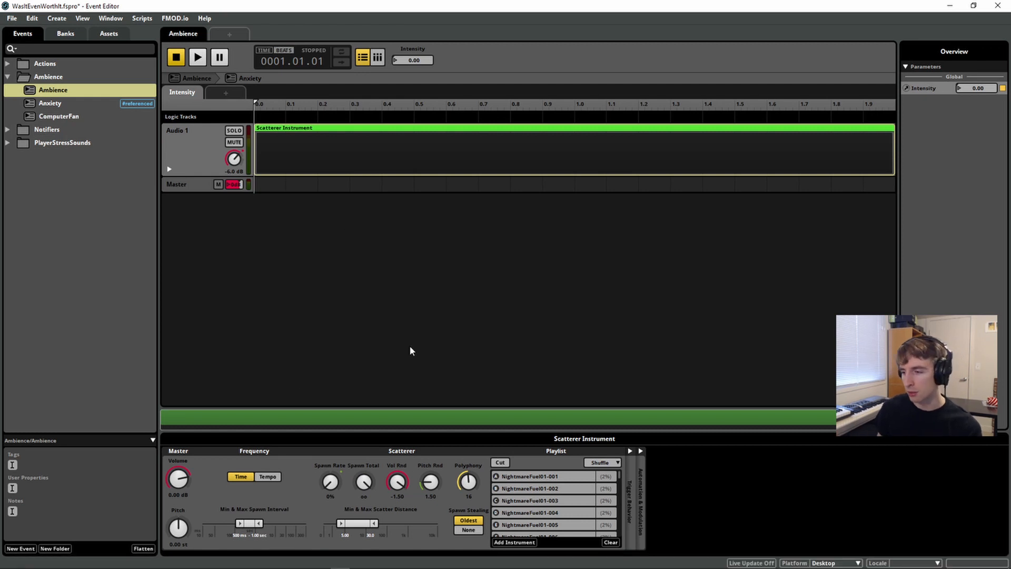
{"action": "double_click", "coordinate": [331, 482]}
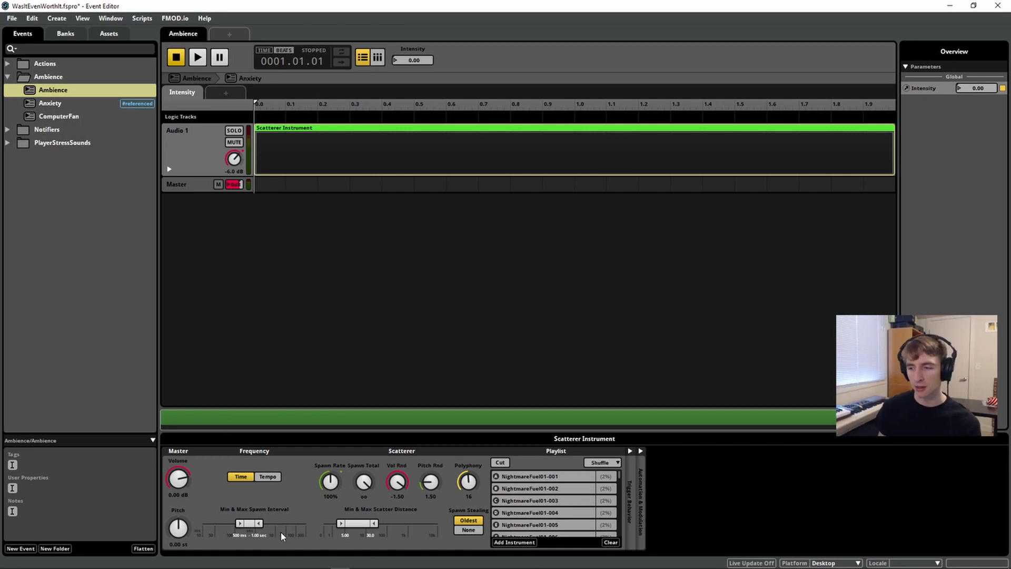
{"action": "left_click_drag", "start_coordinate": [332, 482], "coordinate": [332, 514]}
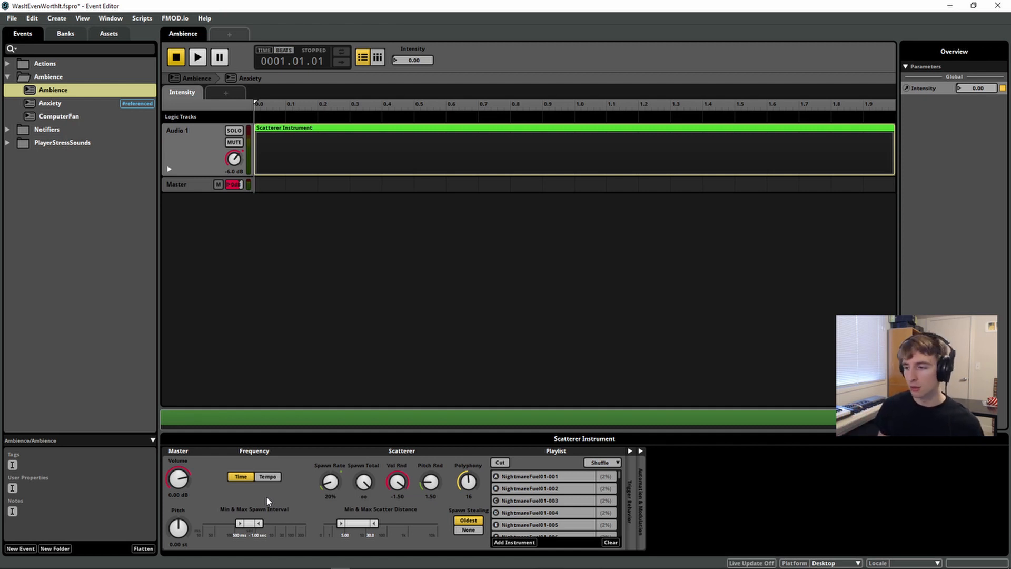
{"action": "left_click_drag", "start_coordinate": [332, 484], "coordinate": [331, 497]}
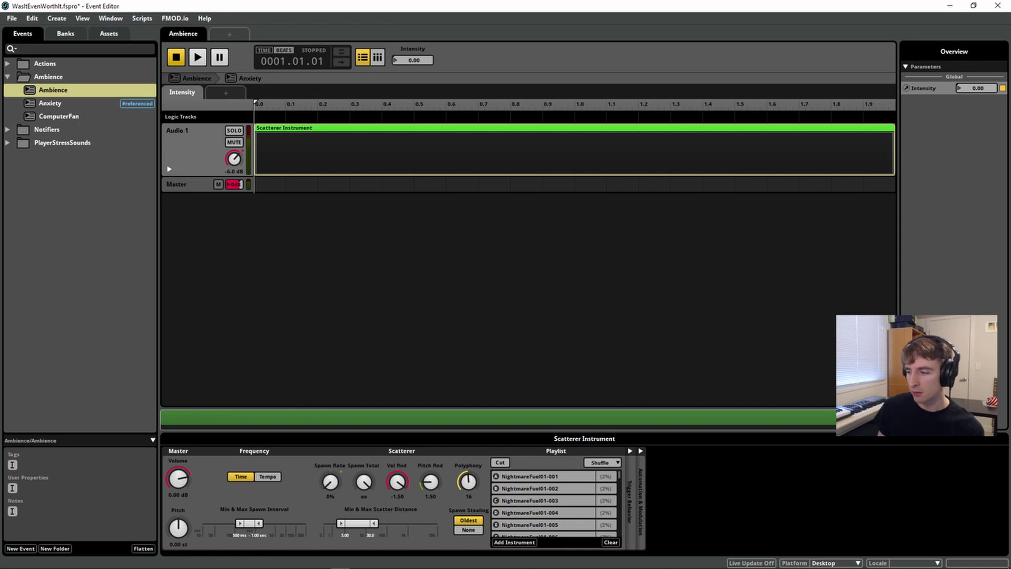
Expand the Scatterer Instrument's Trigger Behavior, try a Probability chance of 25%, and turn Probability back off
{"action": "left_click", "coordinate": [630, 451]}
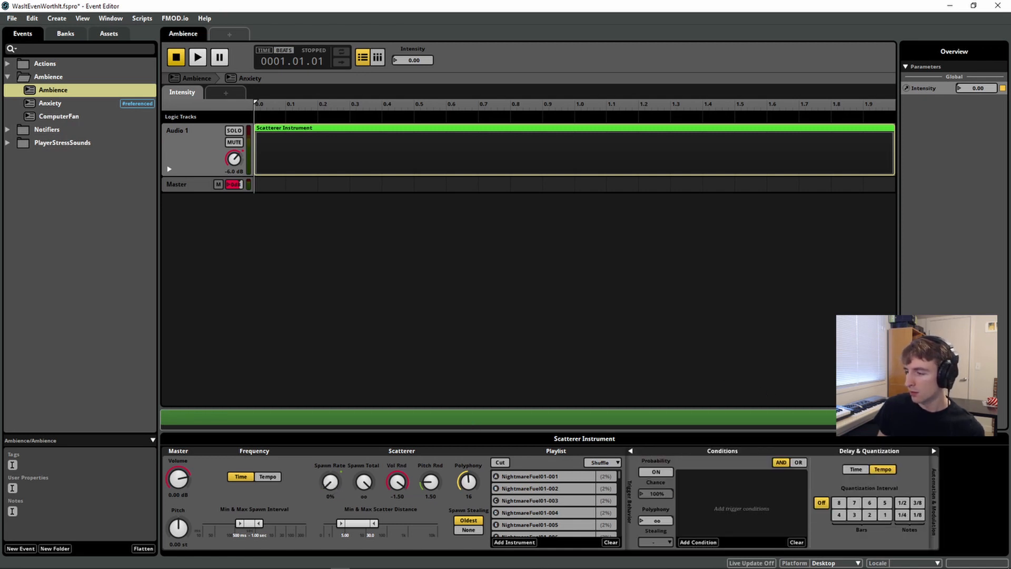
{"action": "left_click", "coordinate": [655, 472]}
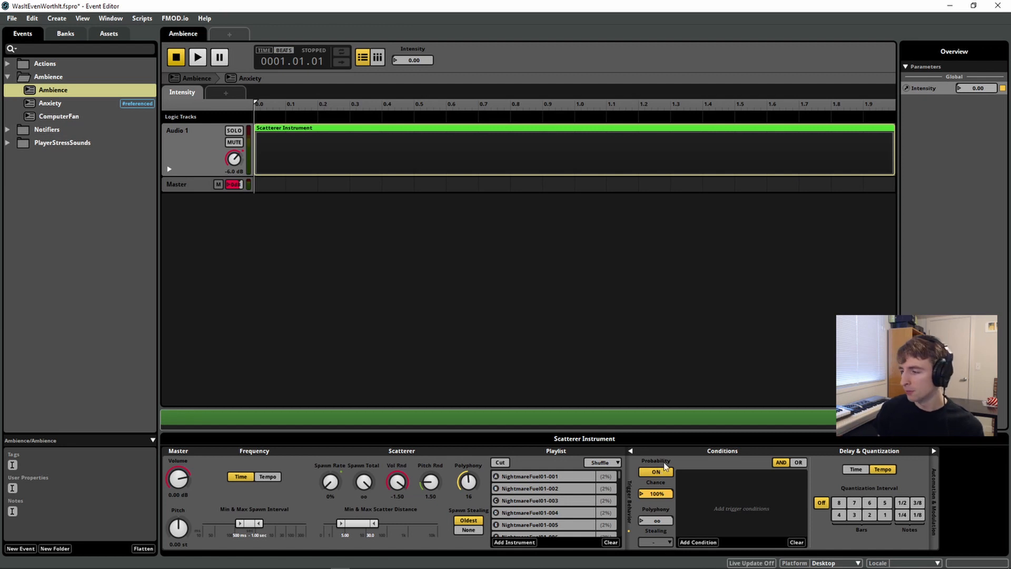
{"action": "left_click_drag", "start_coordinate": [653, 493], "coordinate": [652, 533]}
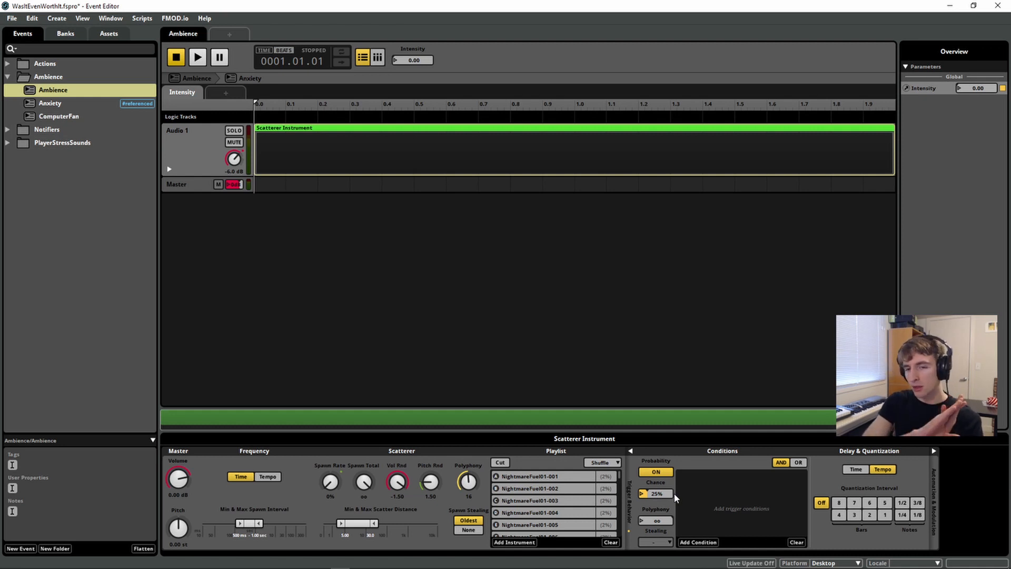
{"action": "left_click", "coordinate": [656, 472]}
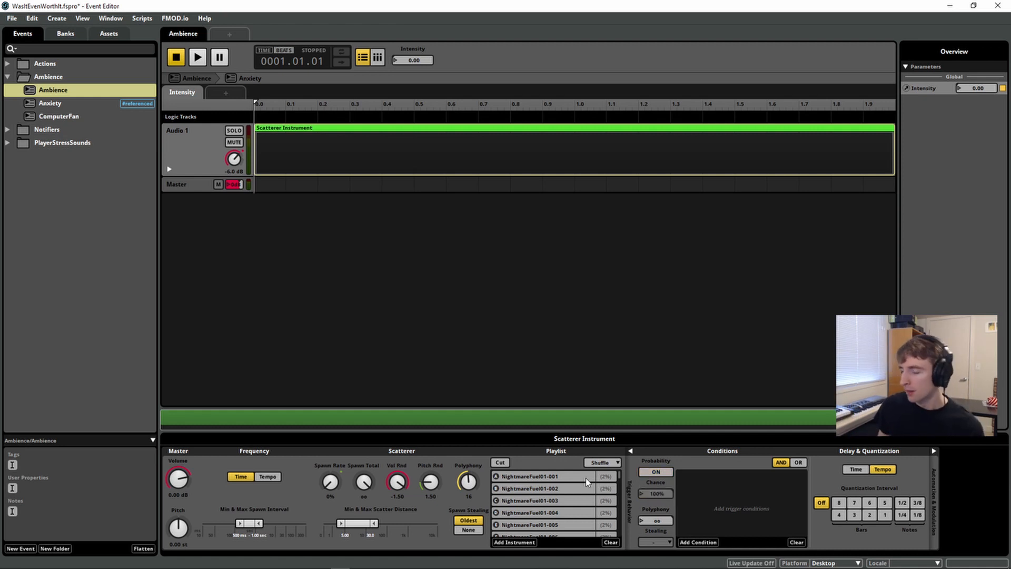